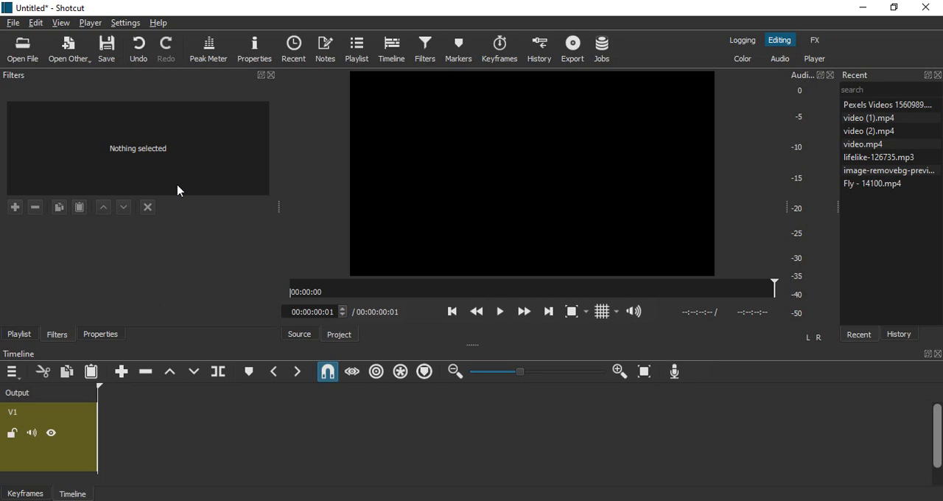
- Open the recent clip Pexels Videos 1560989.mp4 and append it to track V1 in the timeline
double_click(900, 107)
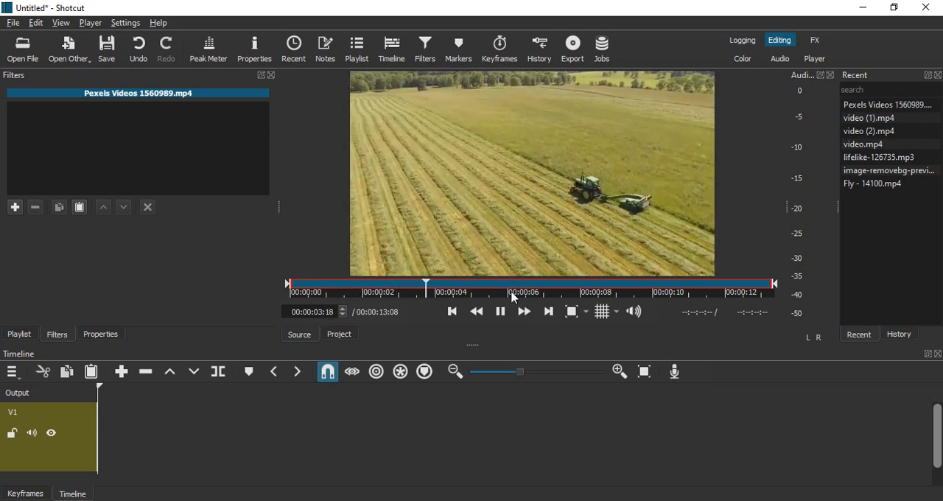
click(504, 311)
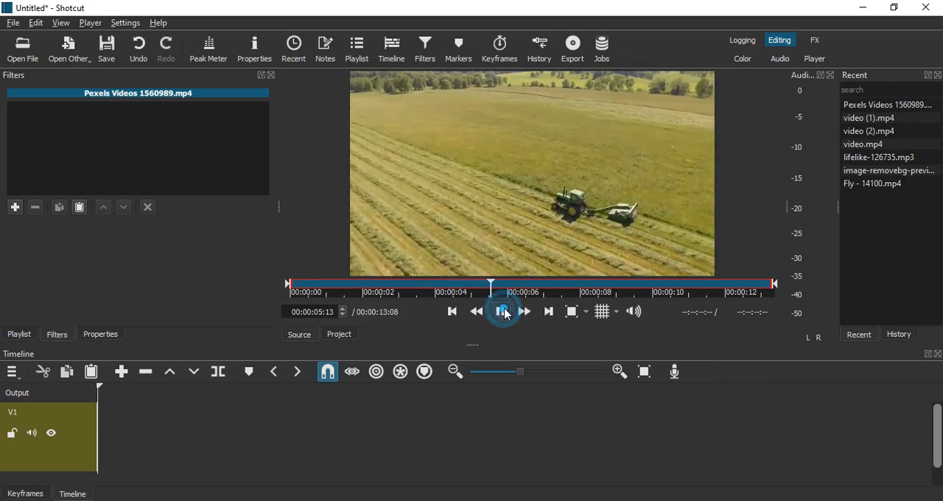
click(123, 372)
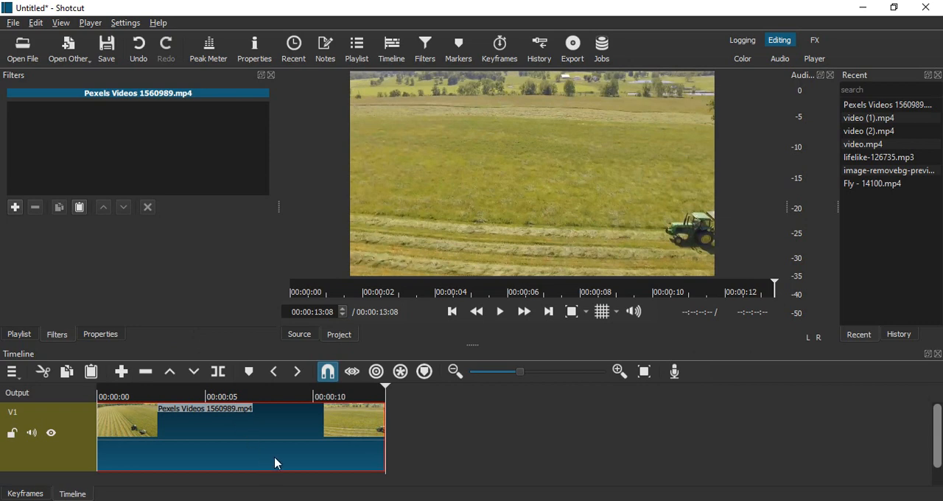
- Search the filters for "fade in" and add the Fade In Video filter to the tractor clip
click(421, 62)
click(15, 207)
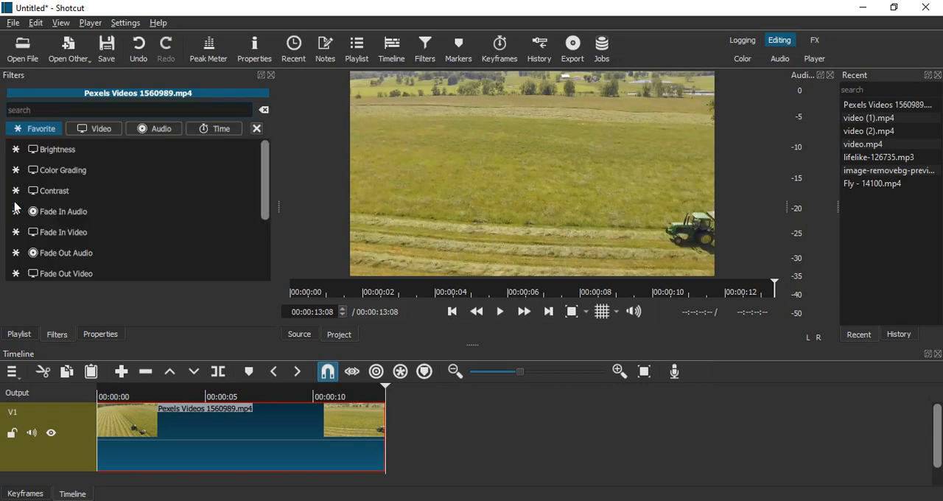
text(fade)
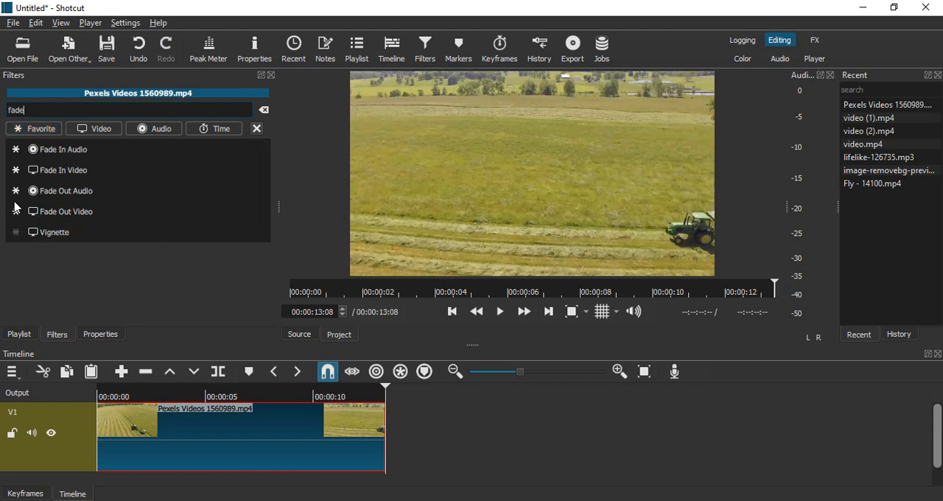
text( in)
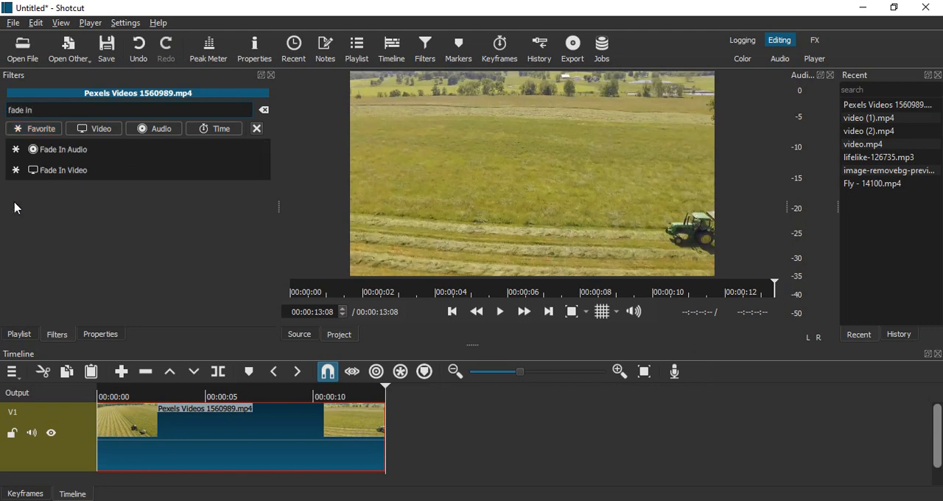
click(60, 174)
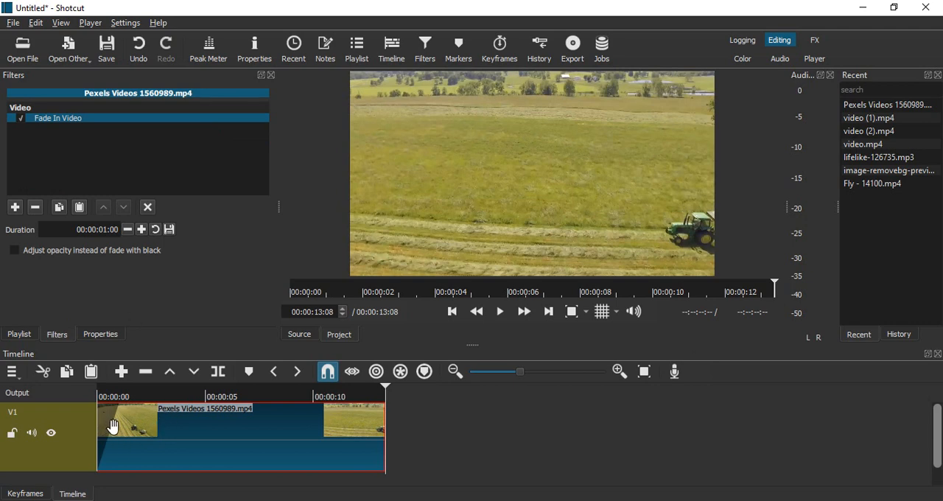
- Play the clip from the start to preview the fade-in
click(454, 313)
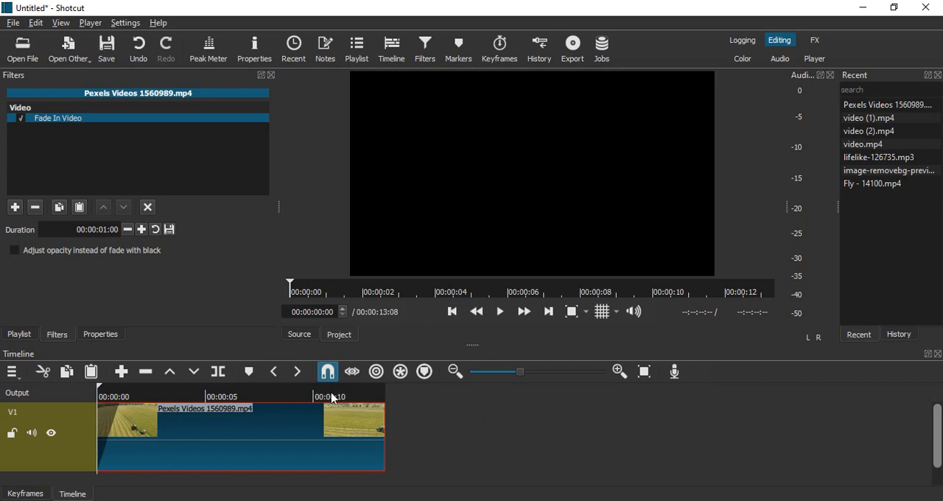
click(501, 313)
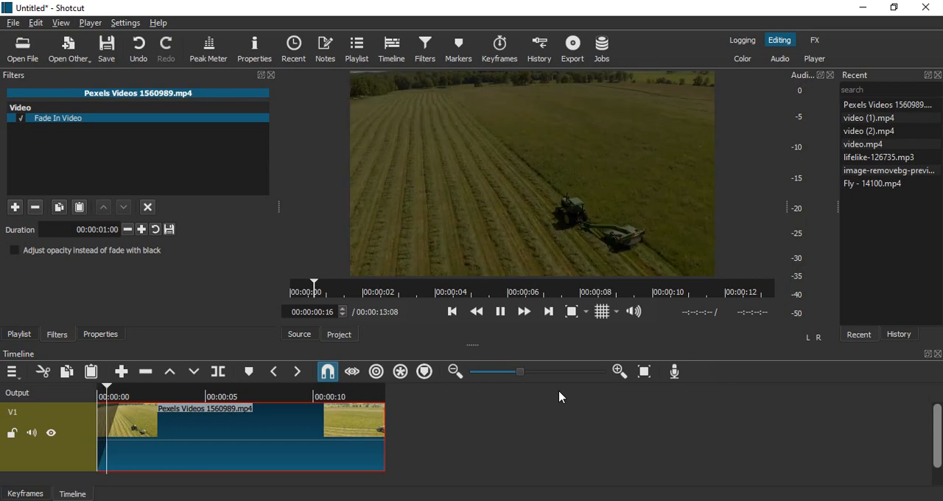
click(499, 316)
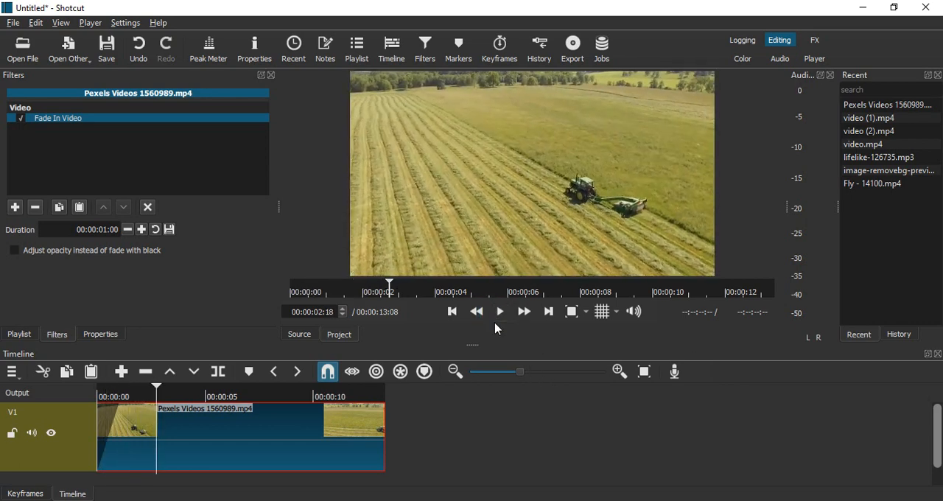
- Set the Fade In Video duration to 00:00:04:00 and preview the clip from the start
triple_click(106, 229)
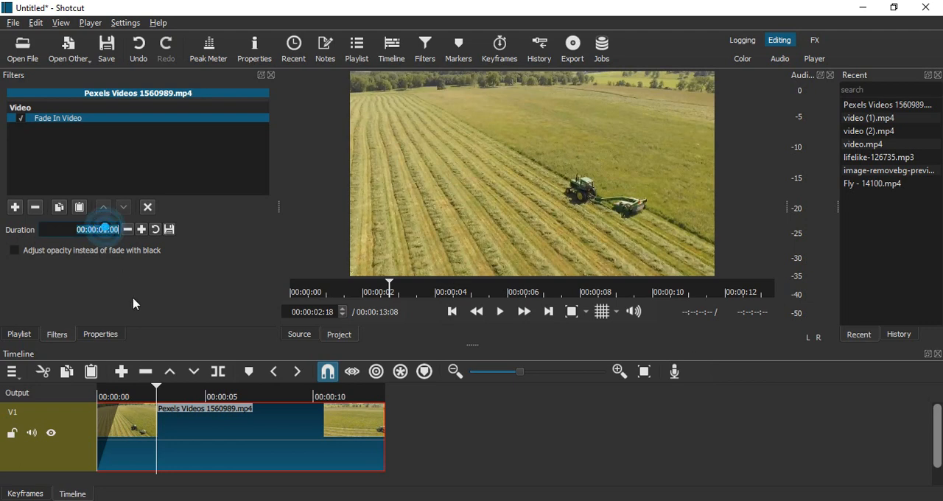
click(108, 233)
key(BackSpace)
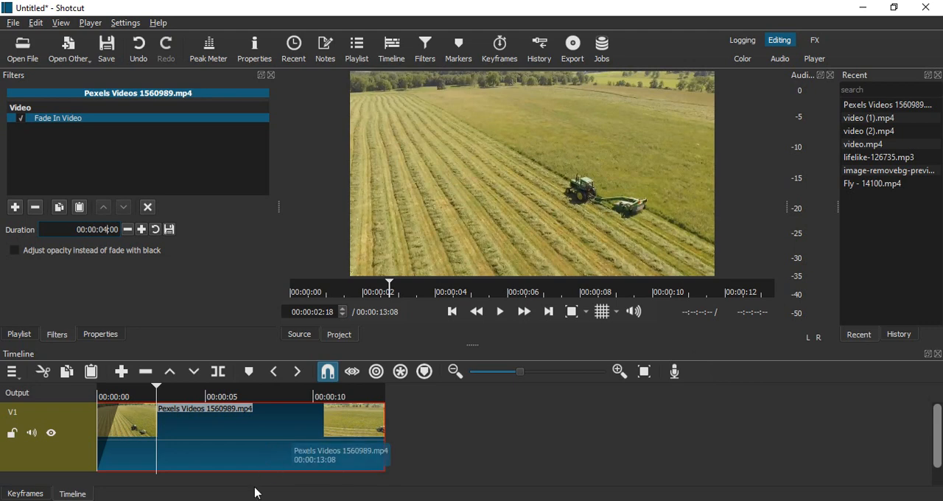
click(491, 484)
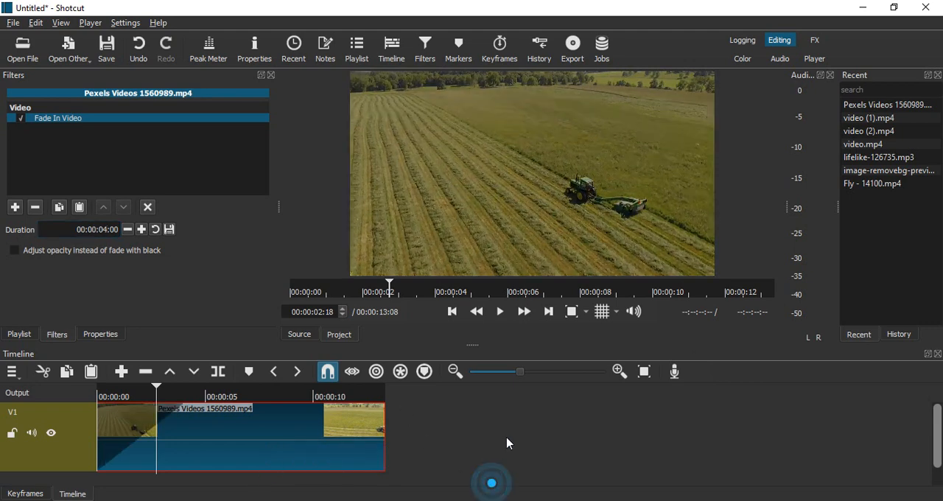
click(453, 311)
click(501, 312)
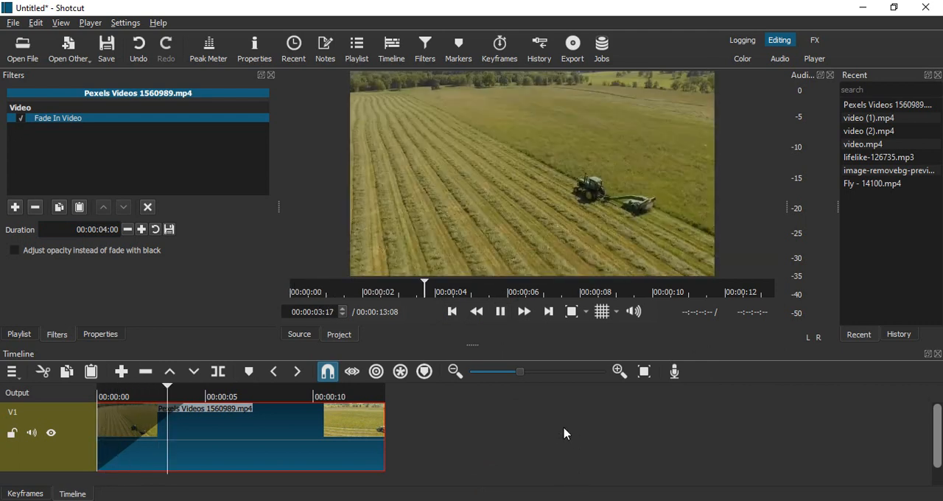
click(504, 313)
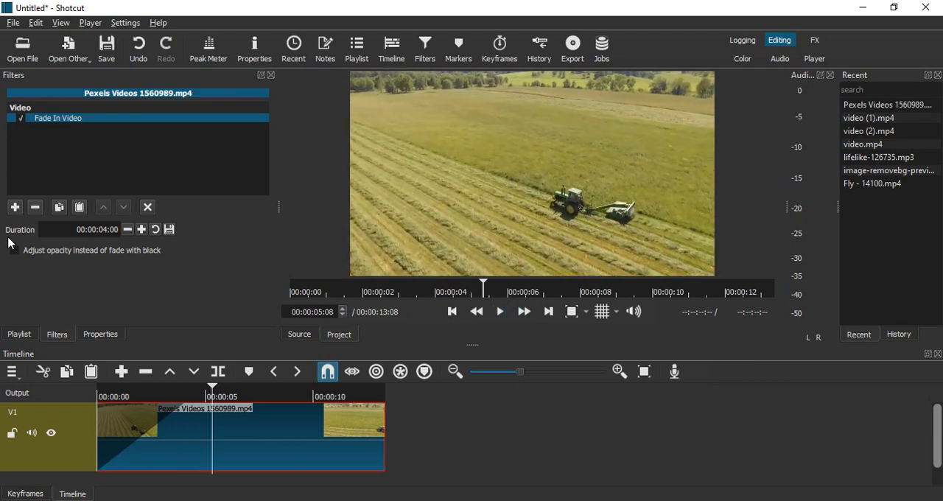
- Set the Fade In Video duration to 00:00:02:00 and play the result from the start
click(103, 231)
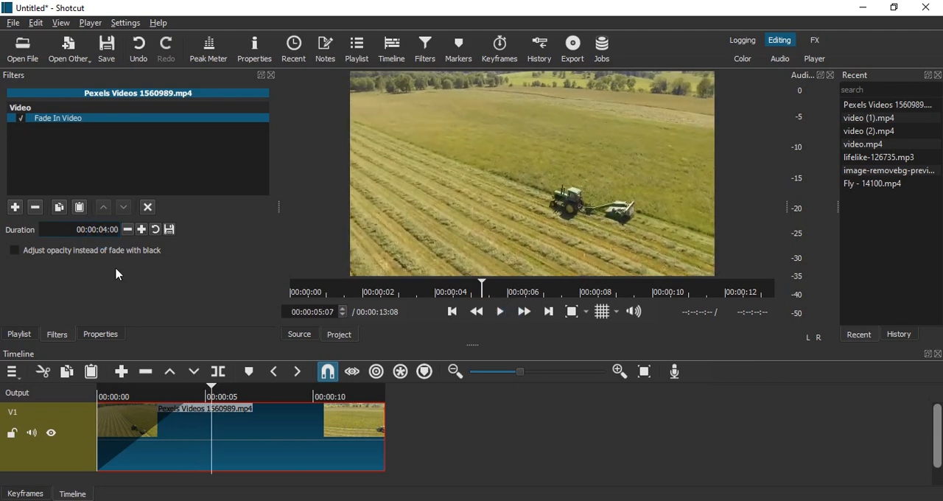
key(BackSpace)
click(531, 429)
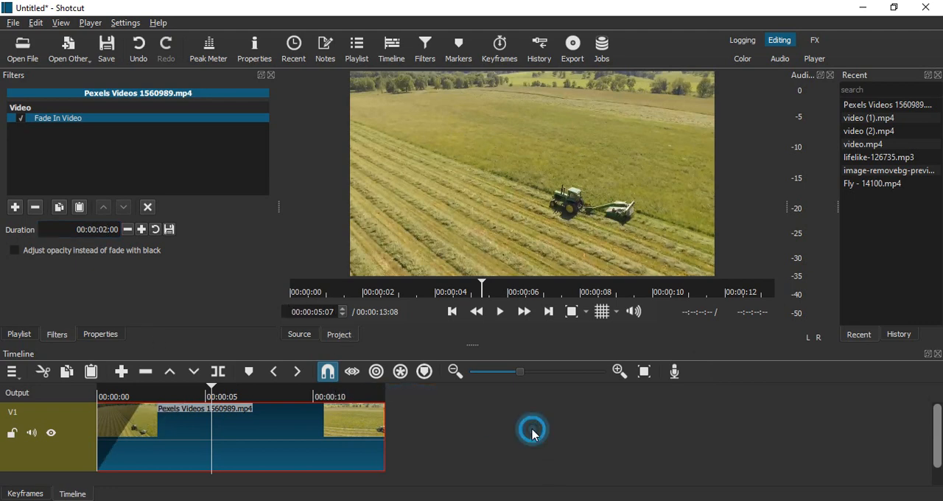
click(452, 312)
click(500, 311)
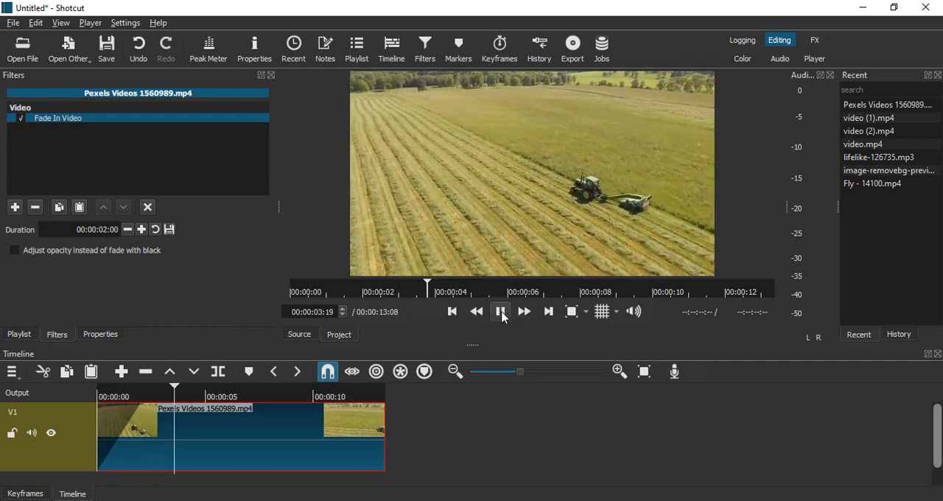
click(503, 315)
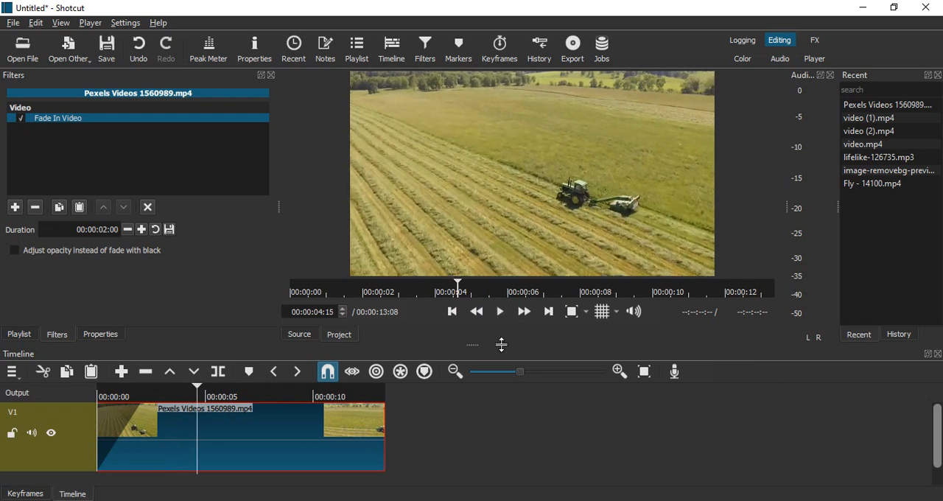
- Try the fade-in with opacity adjustment instead of fading with black, and preview it from the start
click(450, 313)
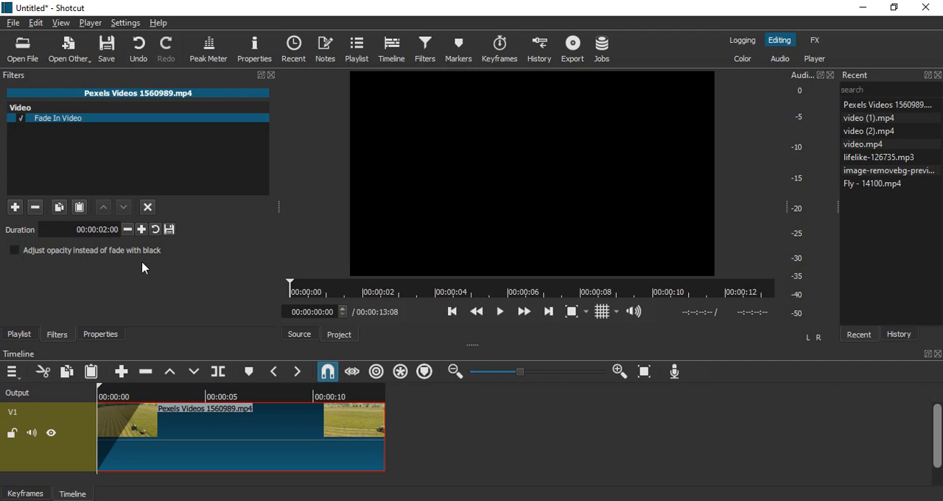
click(14, 251)
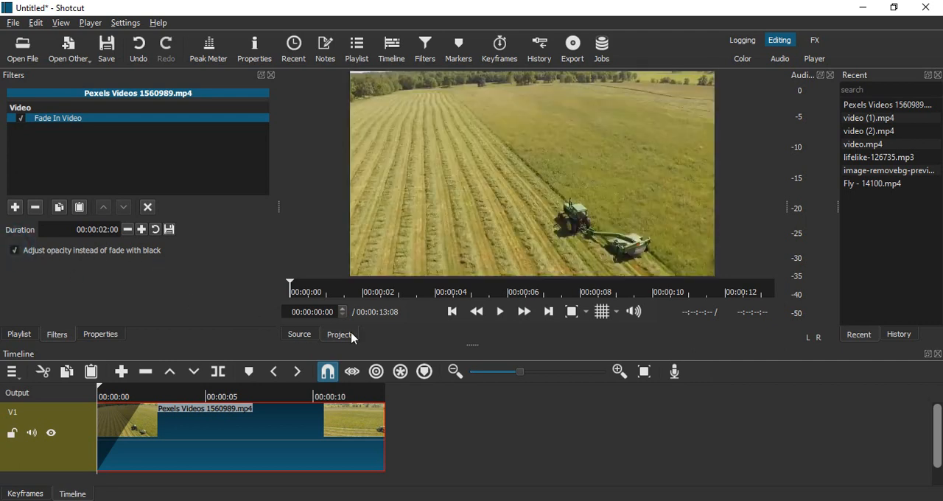
click(501, 312)
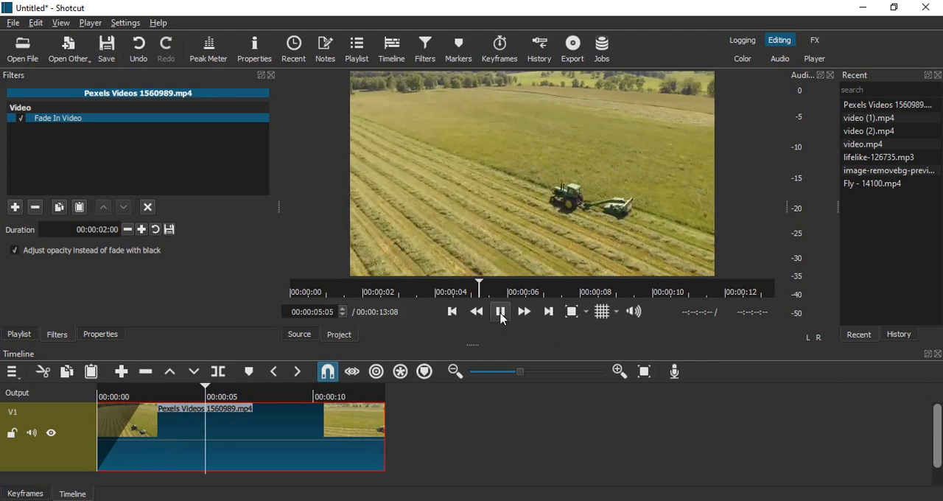
key(space)
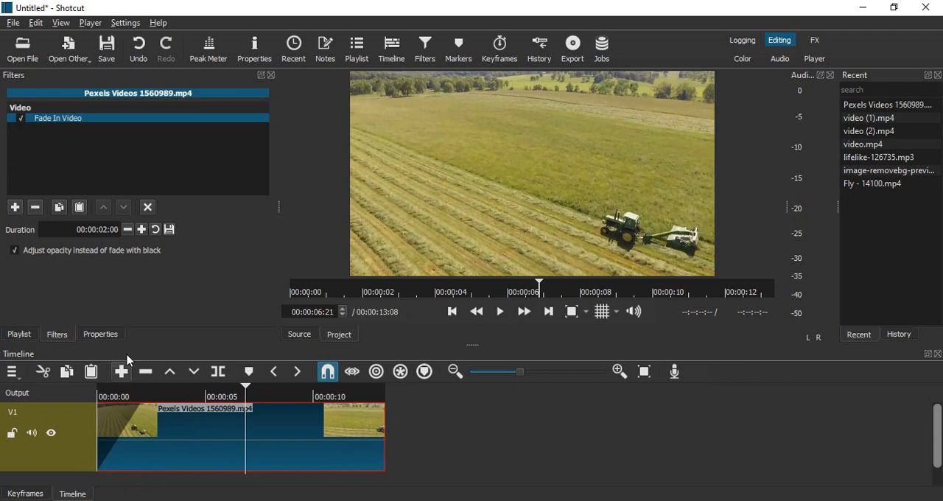
- Turn the opacity adjustment back off so the clip fades with black, and replay it from the start
click(15, 250)
click(451, 311)
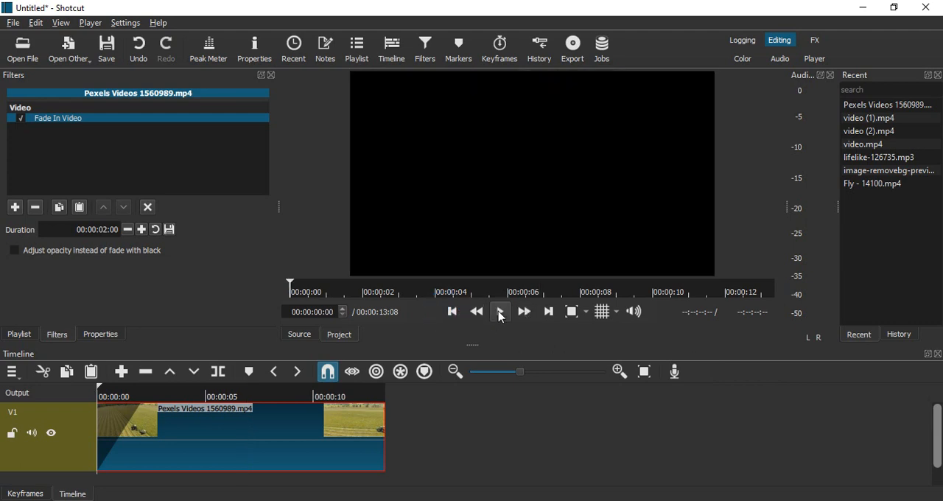
click(500, 312)
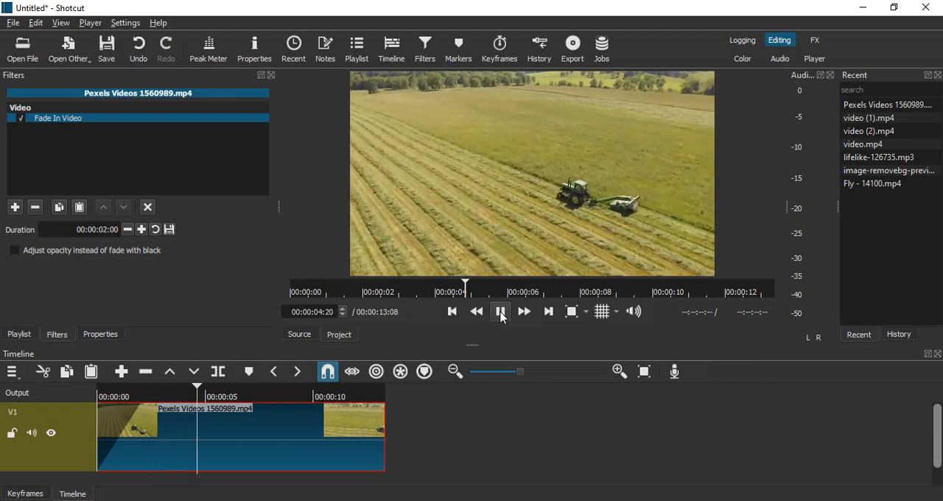
click(500, 312)
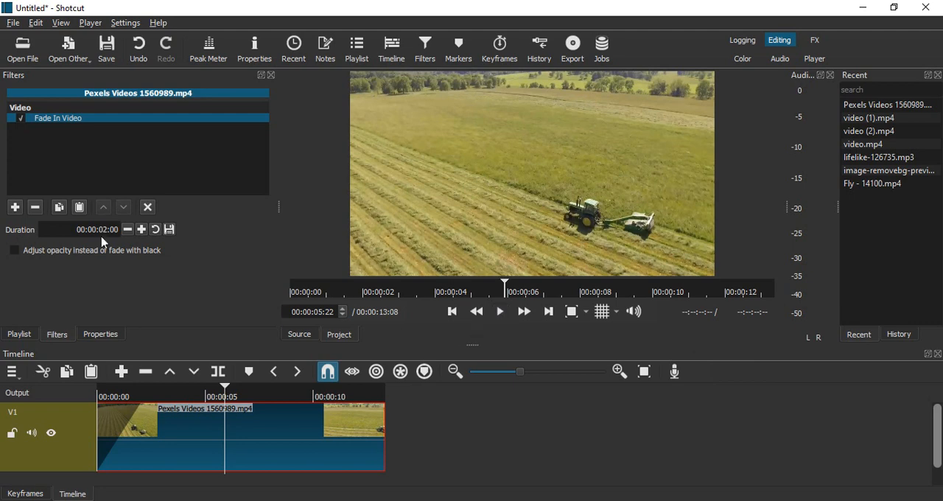
- Search the filters for "fade out" and add the Fade Out Video filter to the clip
click(16, 207)
text(fa)
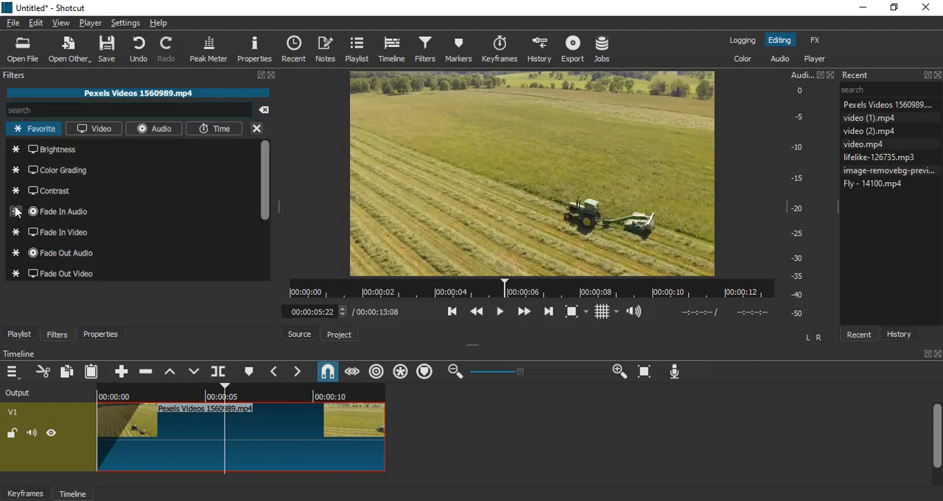
text(de out)
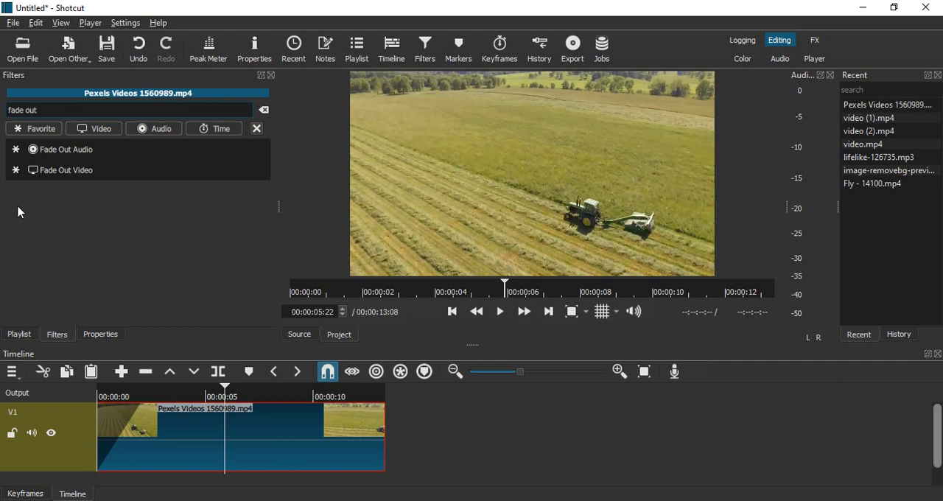
click(63, 171)
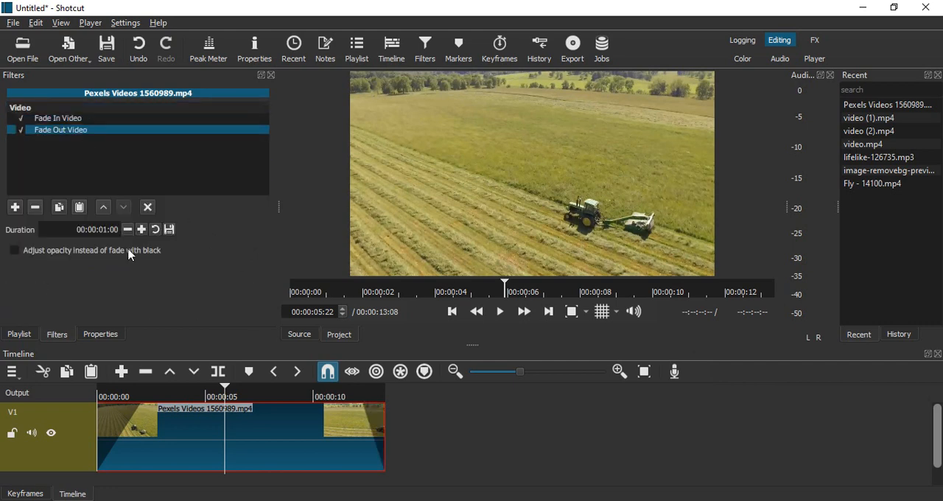
- Set the Fade Out Video duration to 00:00:02:00 and play the clip through to its end
click(103, 230)
click(205, 313)
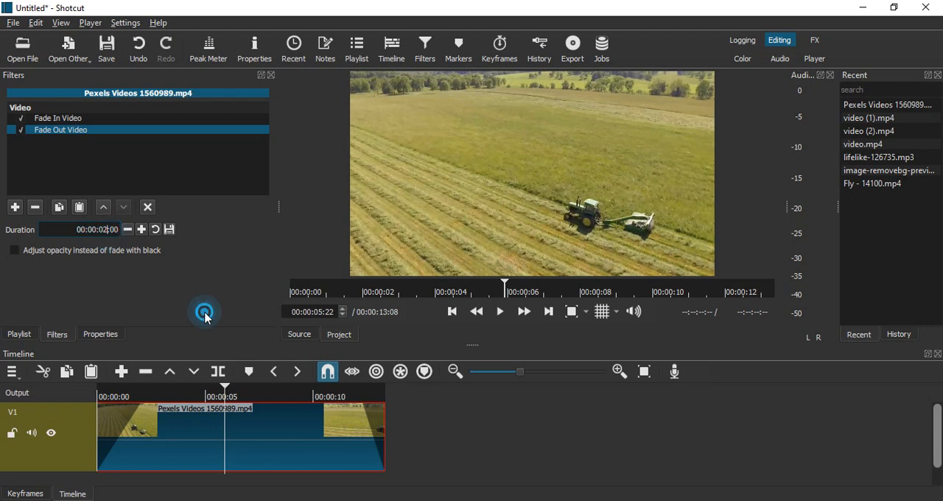
click(500, 311)
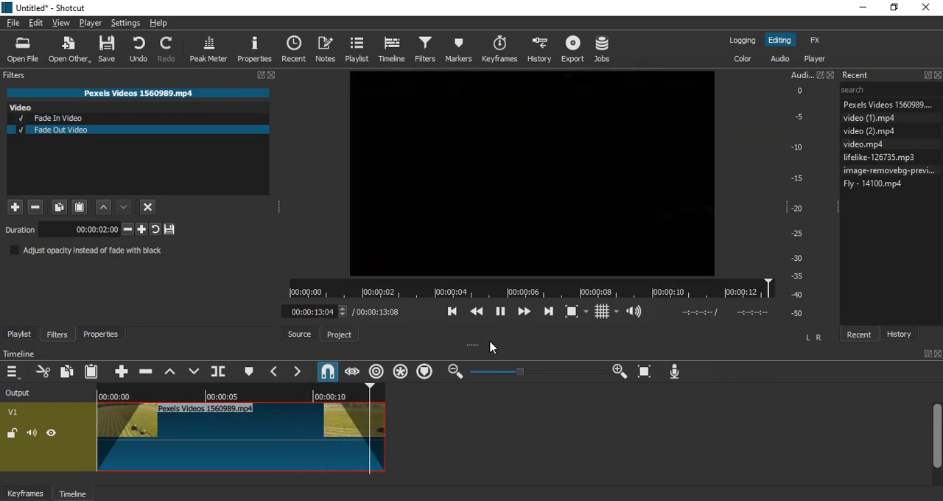
click(498, 316)
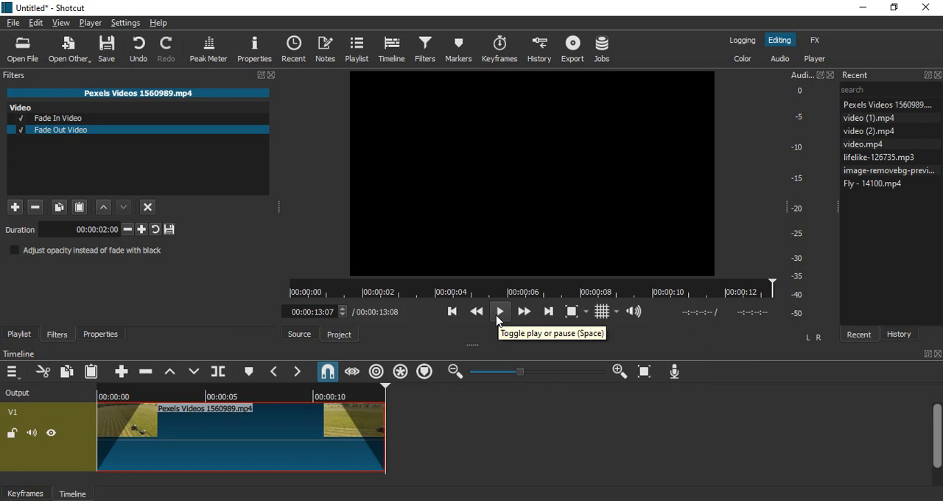
- Add a second video track to the timeline using the V1 track's operations
click(65, 398)
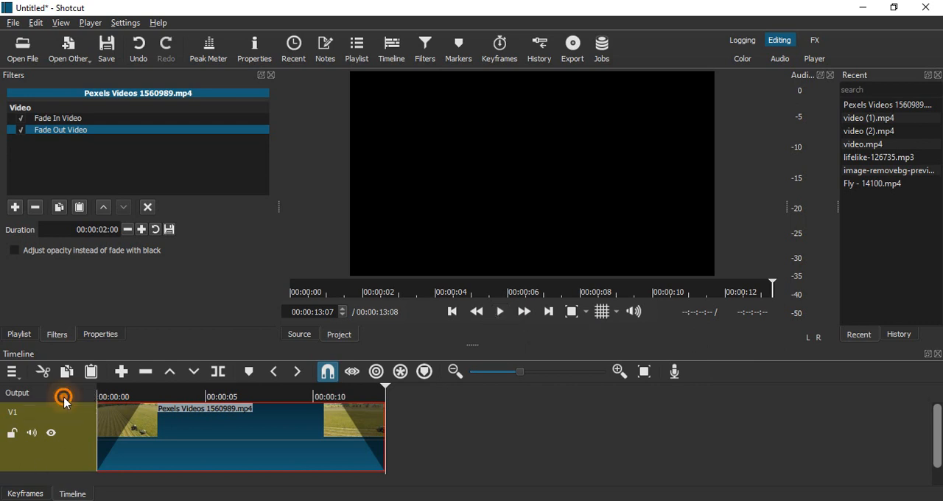
right_click(73, 433)
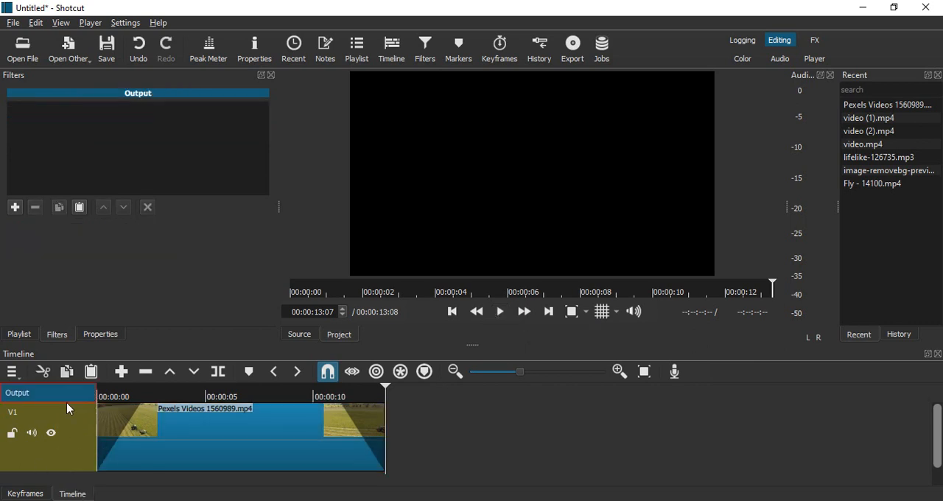
right_click(68, 408)
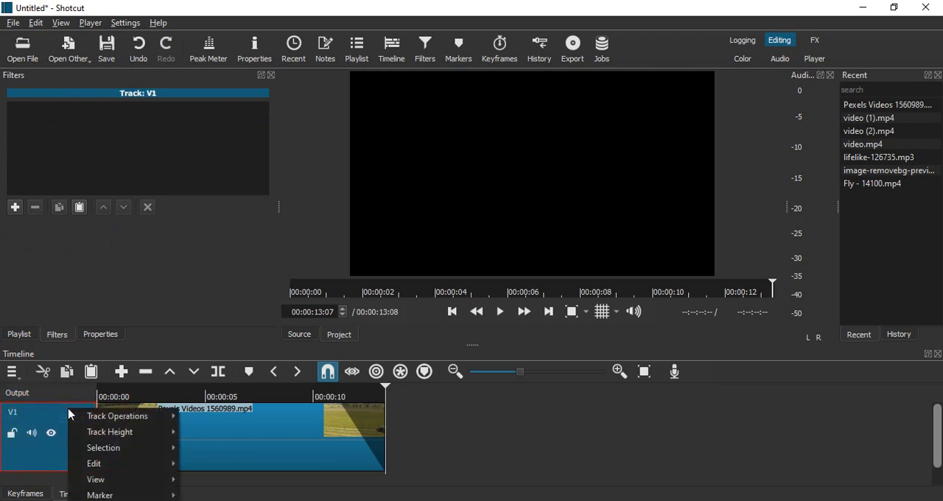
mouse_move(95, 417)
click(216, 395)
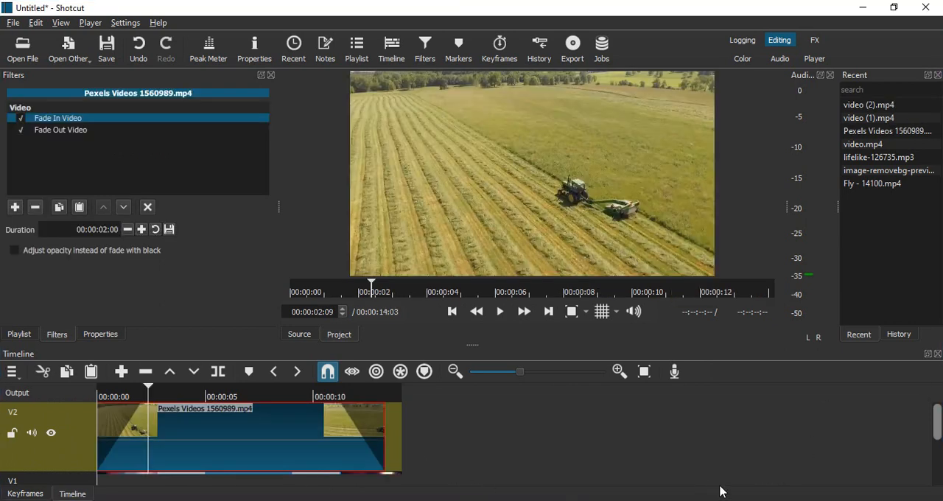
- Play the two-track timeline from the start to check the upper clip's fade-in with black, pausing after the fade
drag(936, 422, 920, 457)
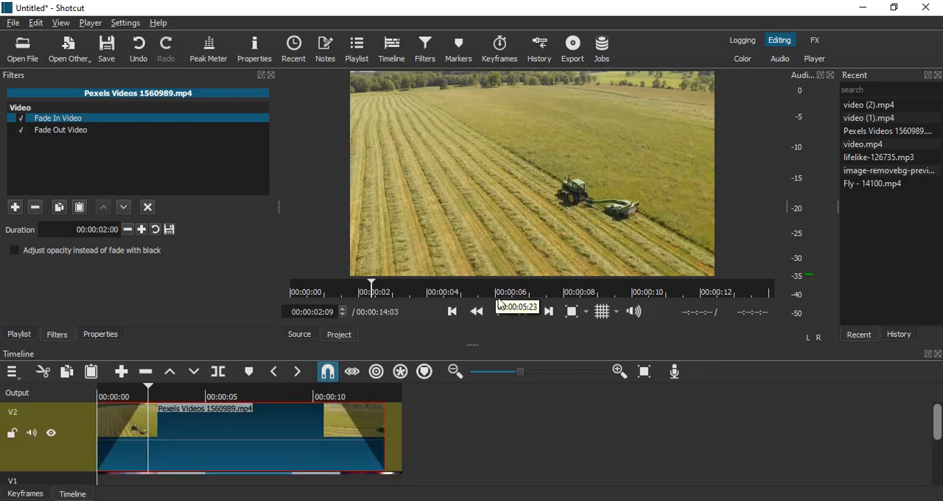
click(452, 311)
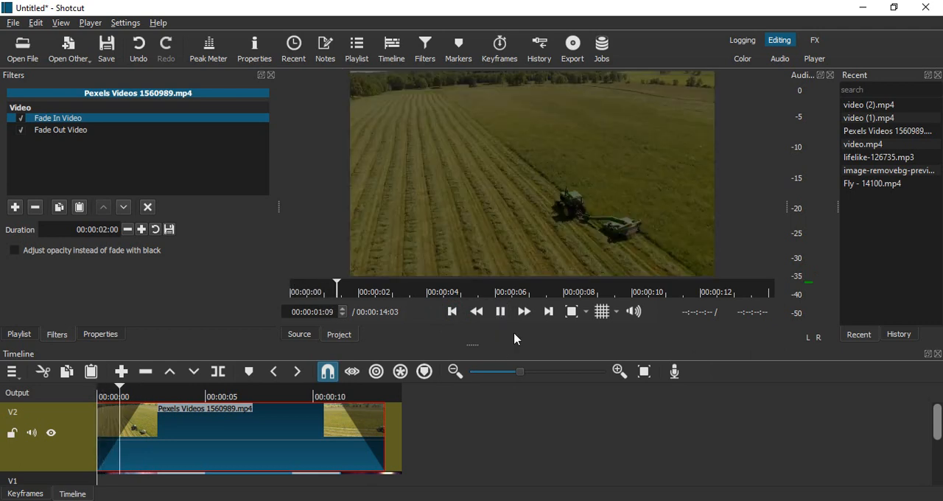
click(501, 312)
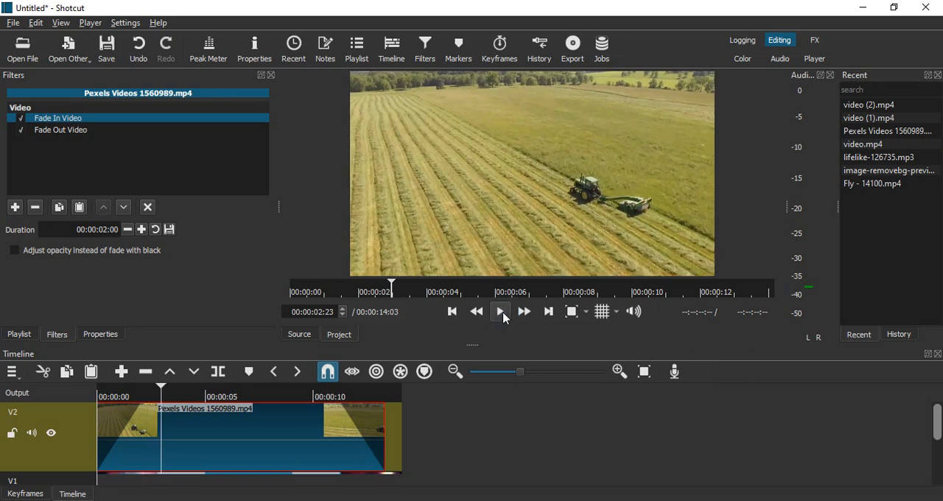
- Set the Fade In Video filter to adjust opacity instead of fading with black, and replay from the start
click(16, 250)
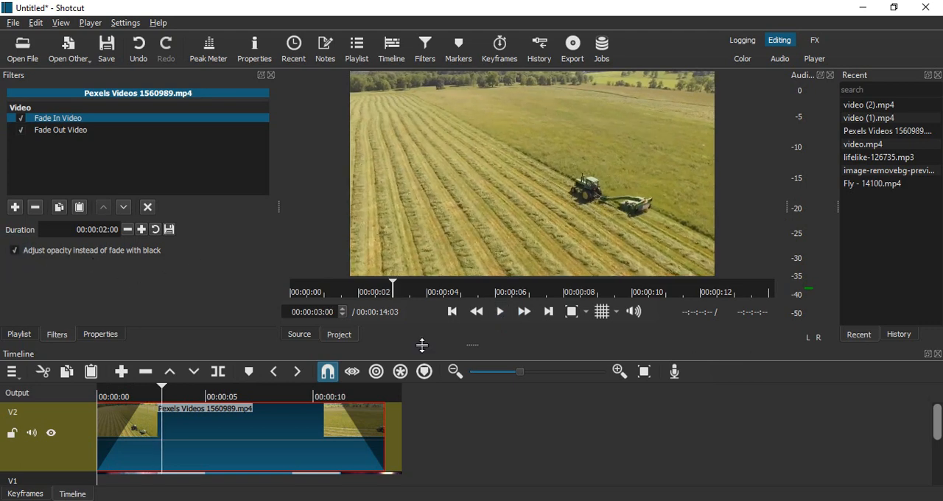
click(452, 312)
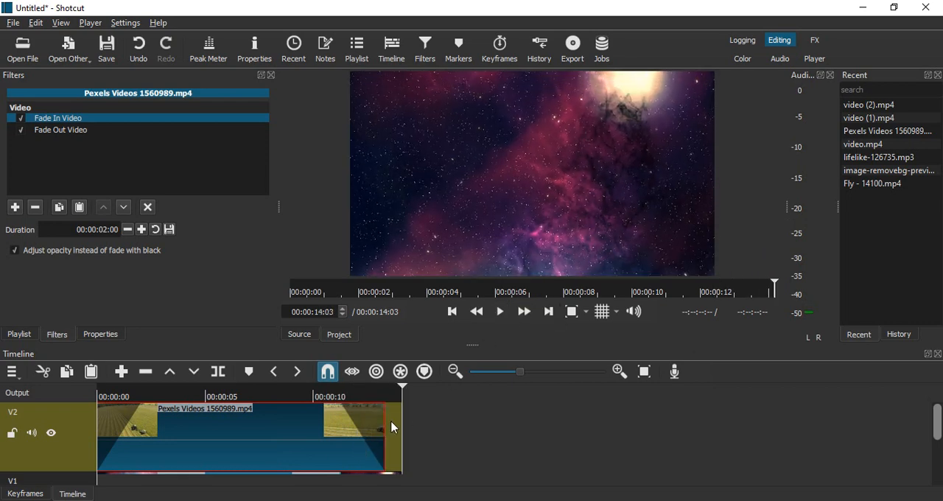
- Set the Fade Out Video filter to adjust opacity instead of fading with black, and play from about 00:00:10:02
click(59, 131)
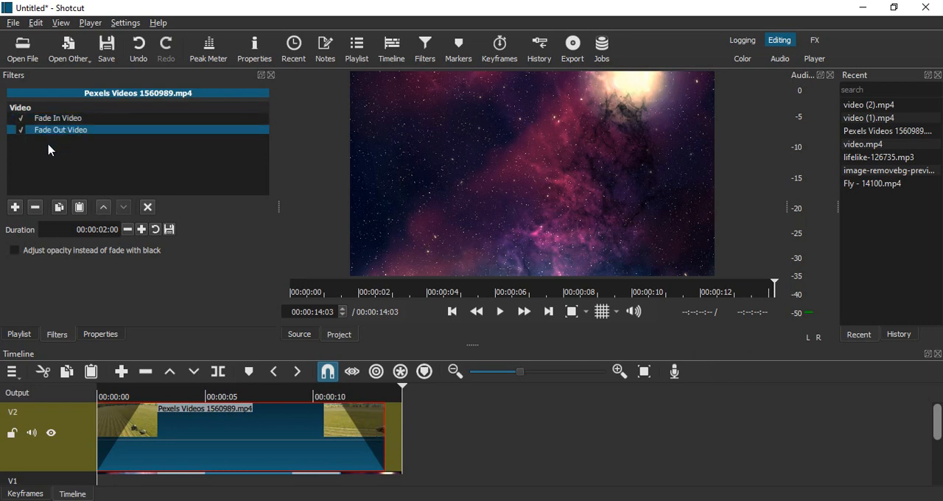
click(13, 250)
mouse_move(335, 391)
mouse_down()
mouse_move(295, 390)
mouse_move(316, 391)
mouse_up()
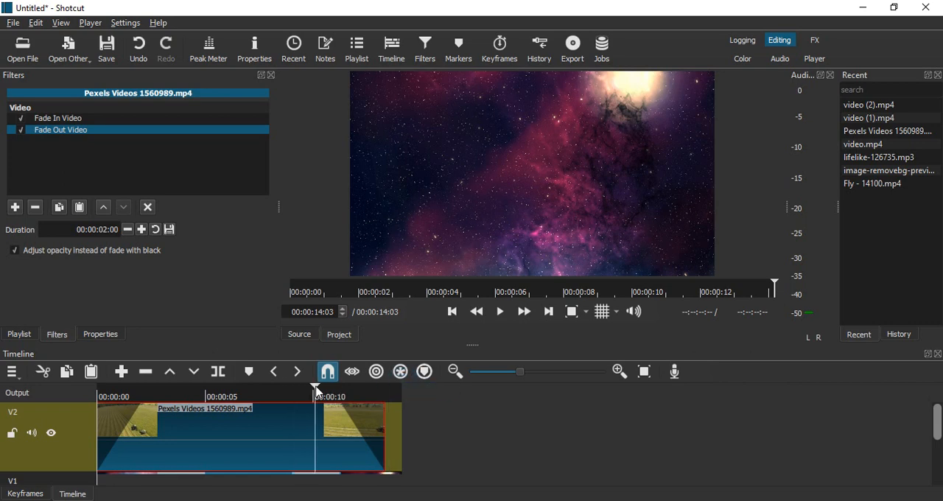
click(500, 311)
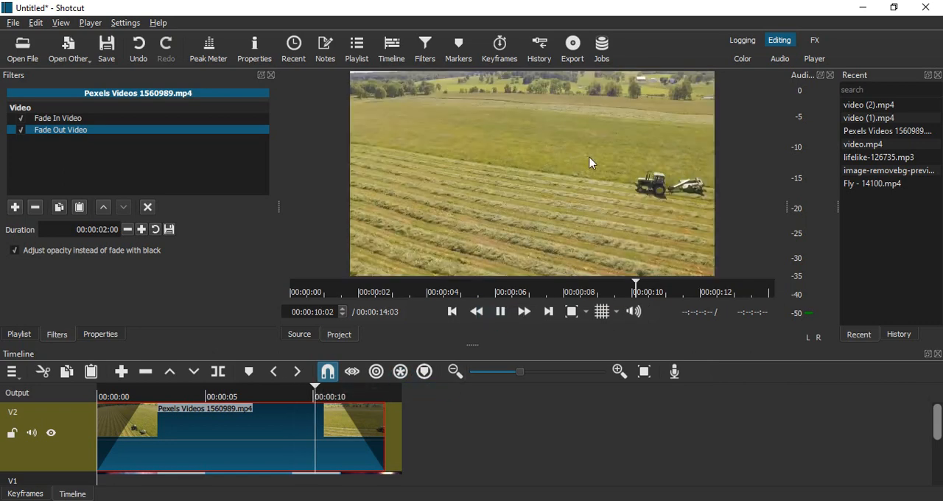